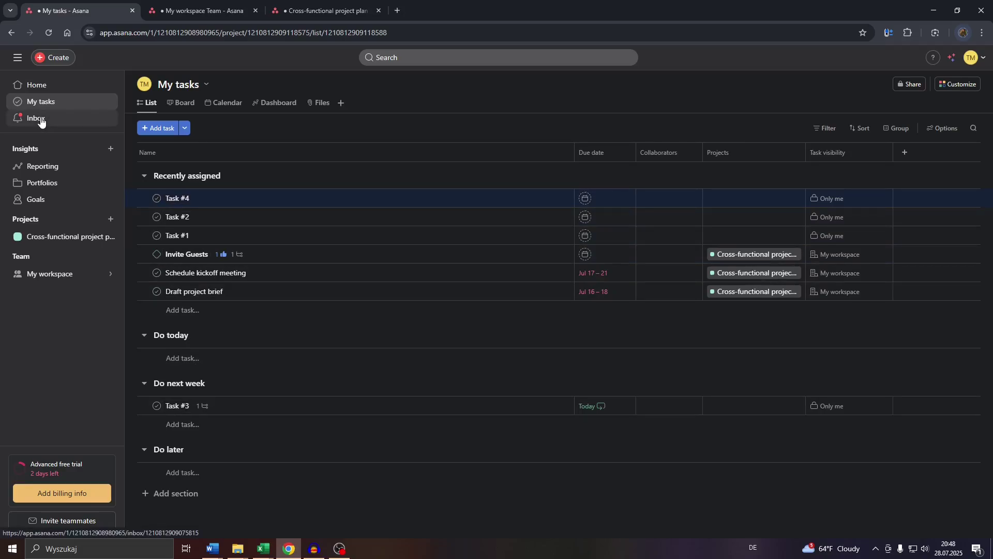
# - Open My tasks from the Home page and look through its Board and Calendar views before returning to List
pyautogui.click(38, 88)
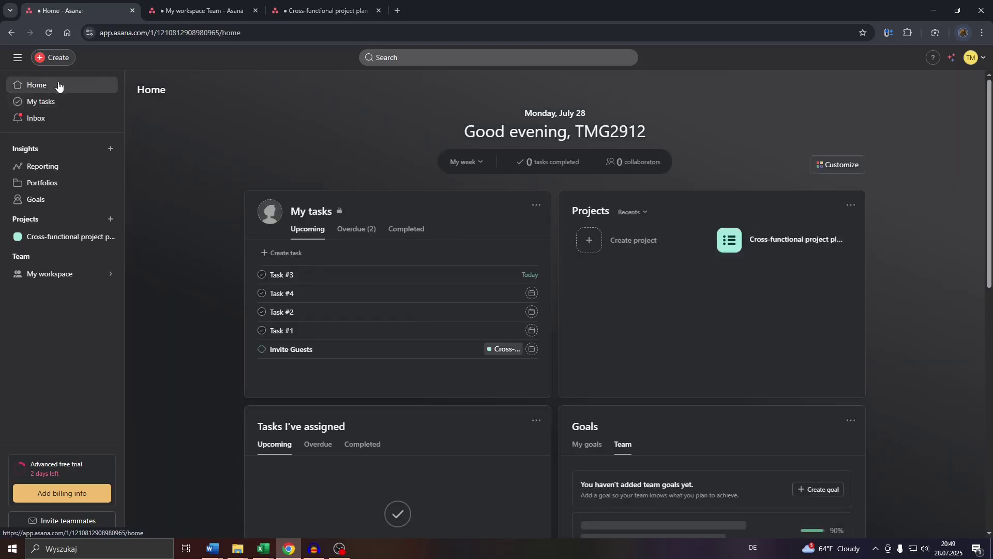
pyautogui.click(320, 213)
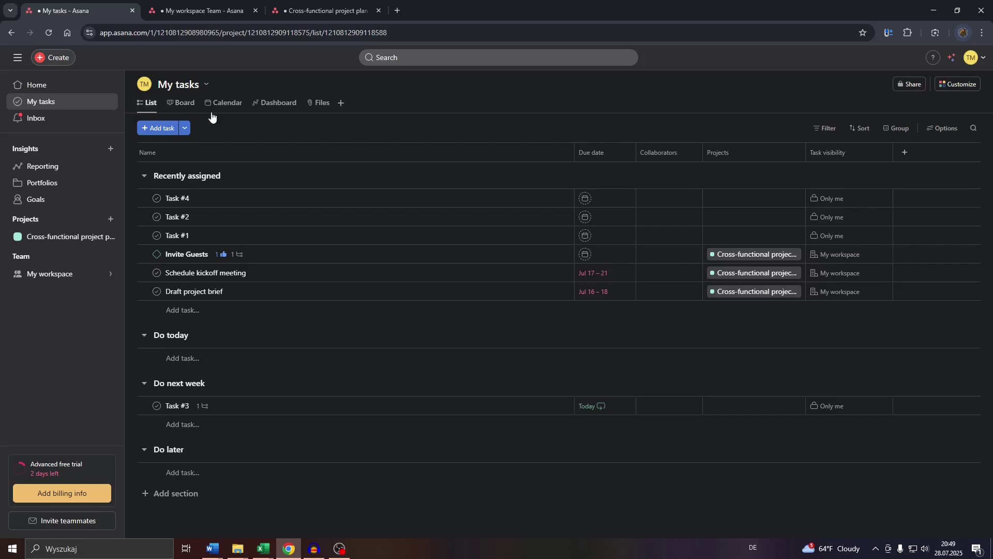
pyautogui.click(184, 103)
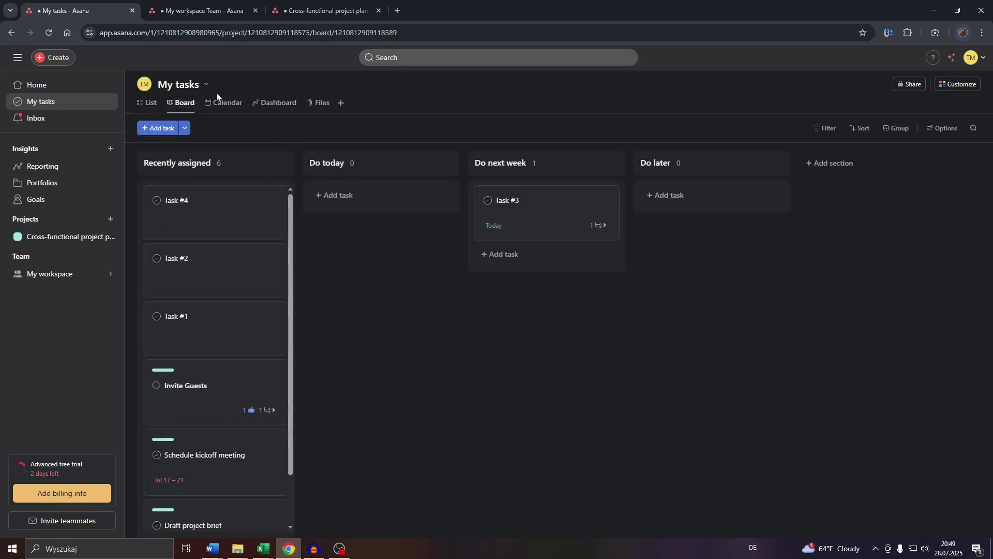
pyautogui.click(223, 103)
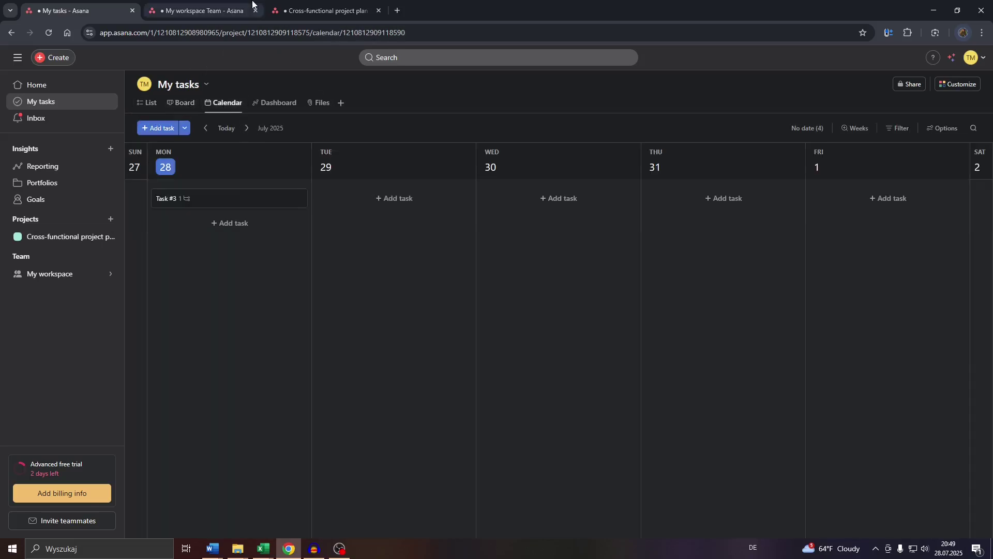
pyautogui.click(148, 103)
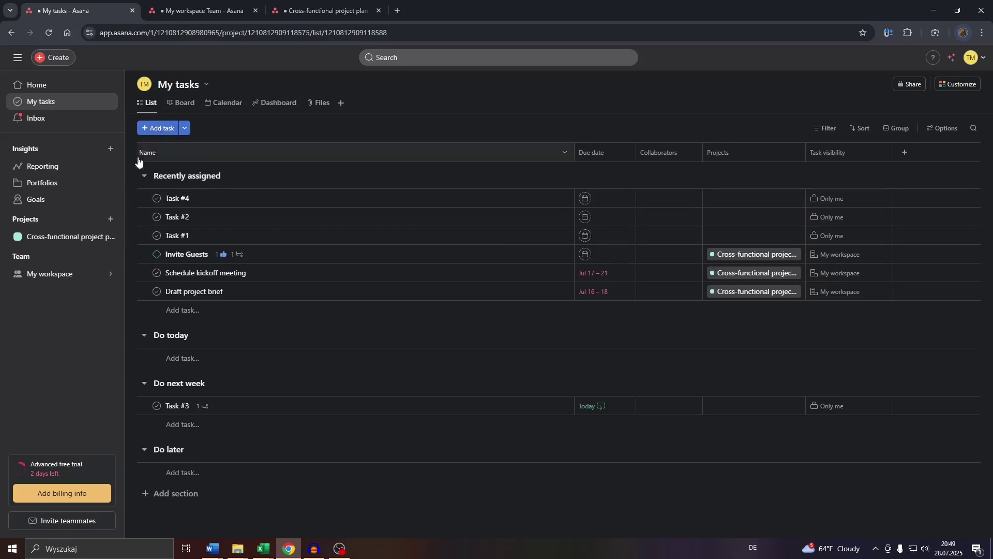
# - Add a task named "Task #5" to the Recently assigned section, and open and close its details
pyautogui.click(162, 129)
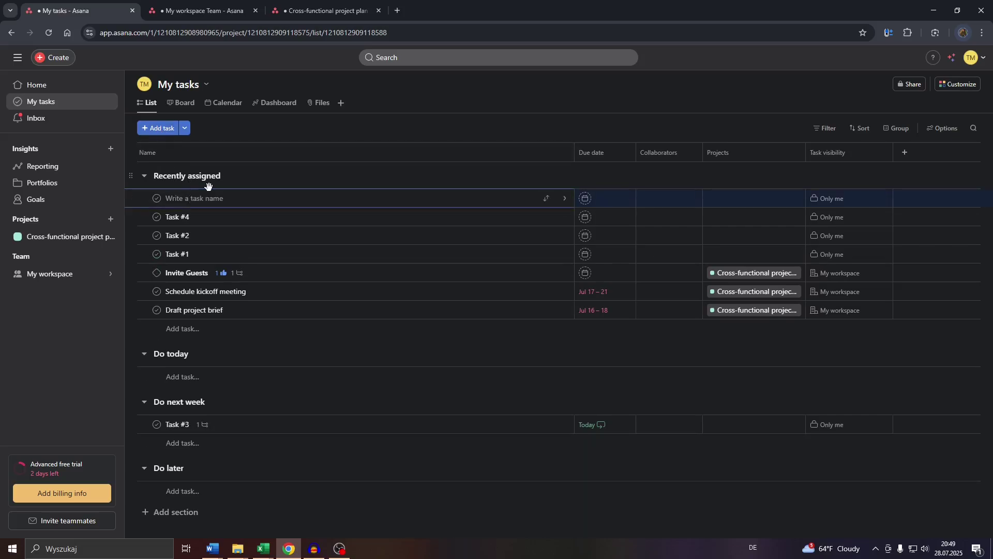
pyautogui.write('Task #5')
pyautogui.click(565, 200)
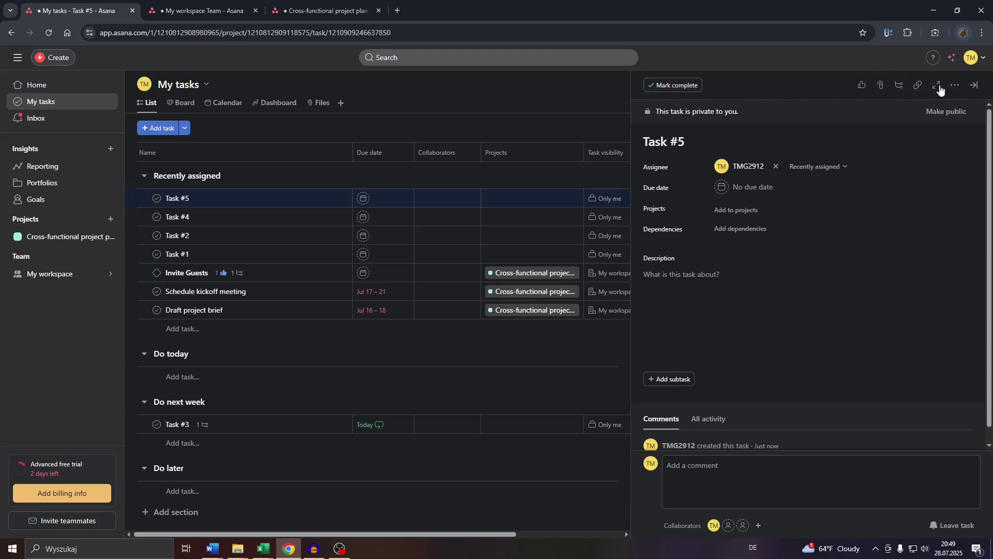
pyautogui.click(975, 85)
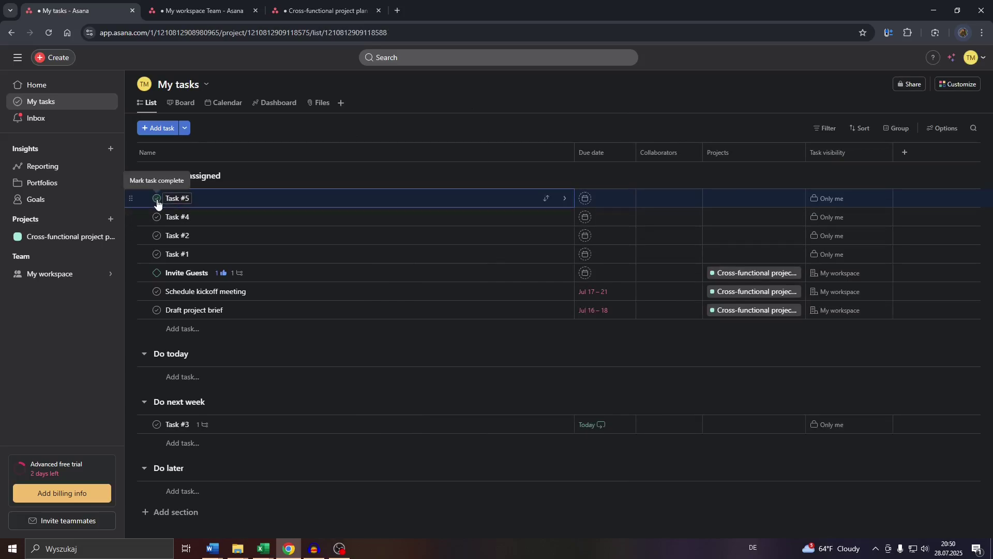
# - Mark Invite Guests and Task #1 as complete and set both back to incomplete
pyautogui.click(156, 274)
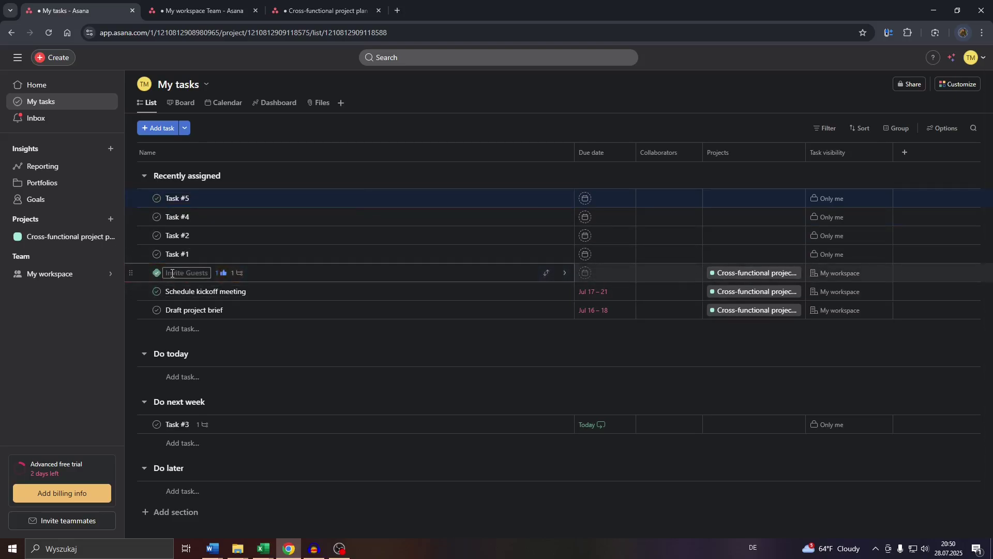
pyautogui.click(157, 255)
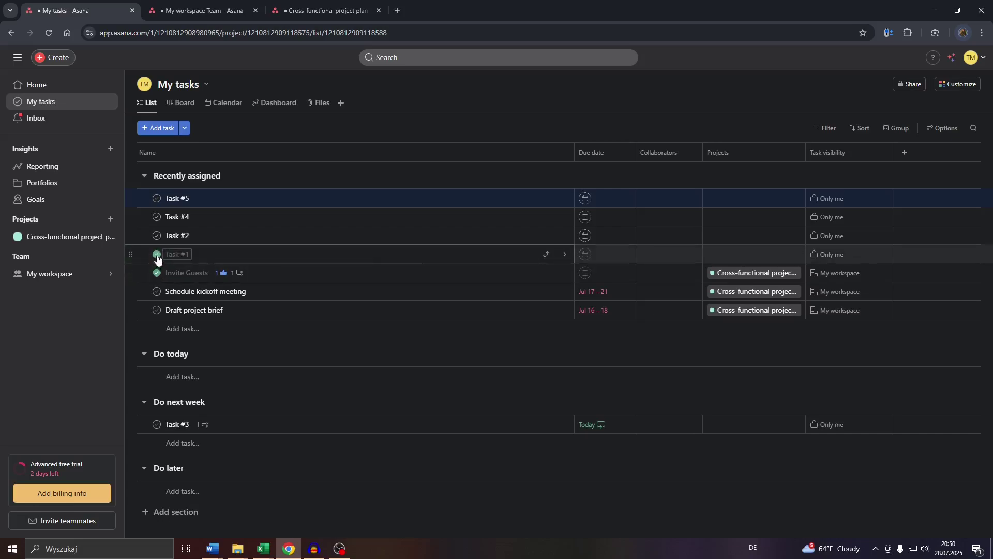
pyautogui.click(157, 257)
pyautogui.click(156, 274)
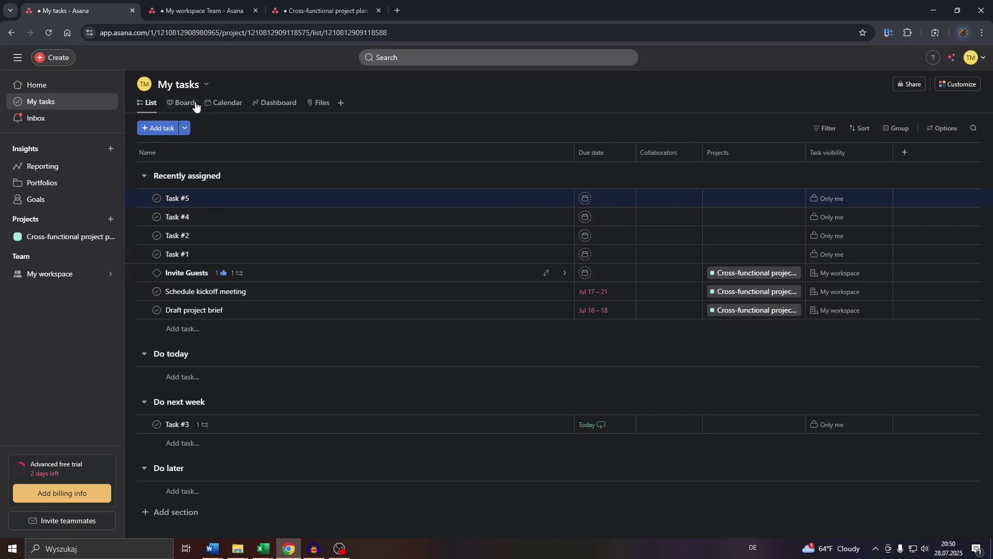
# - Add a section named "Do next month" below the Do later section
pyautogui.click(171, 517)
pyautogui.write('Do next month')
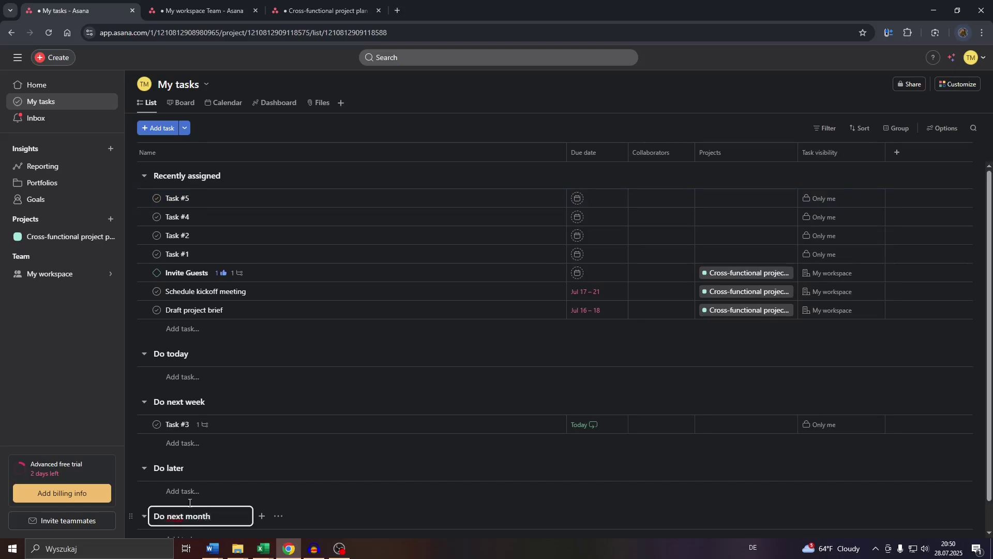
pyautogui.scroll(-1, 190, 502)
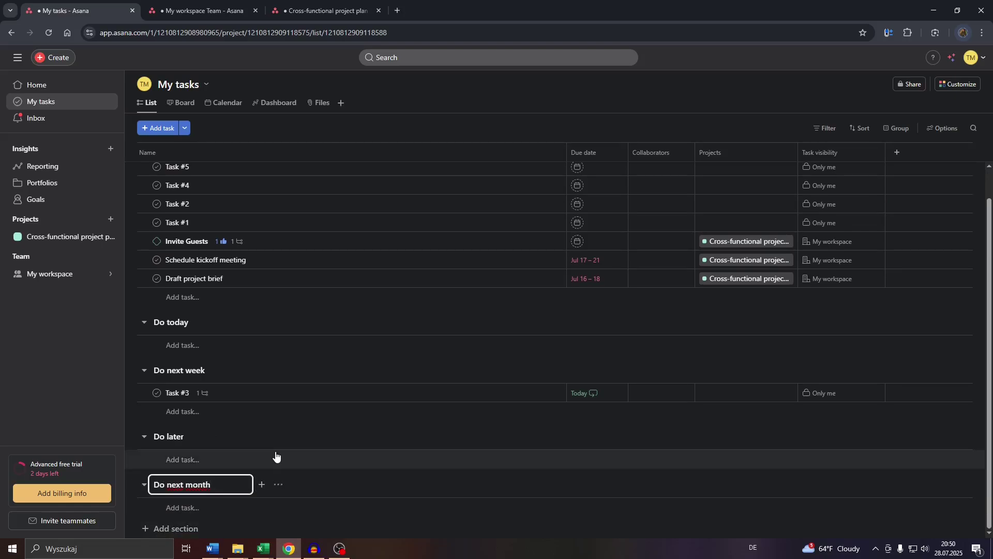
# - Delete the Do next month section from the task list
pyautogui.click(199, 459)
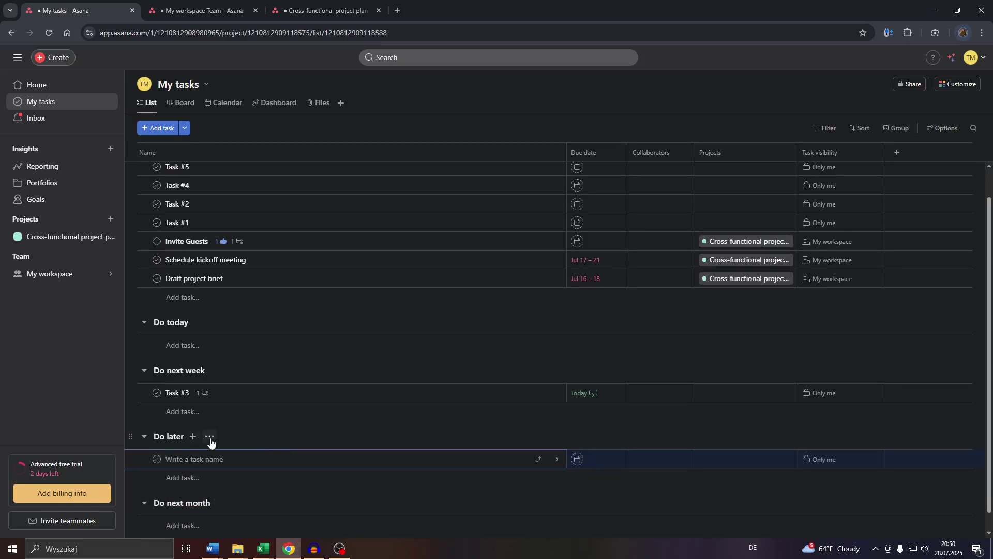
pyautogui.click(210, 437)
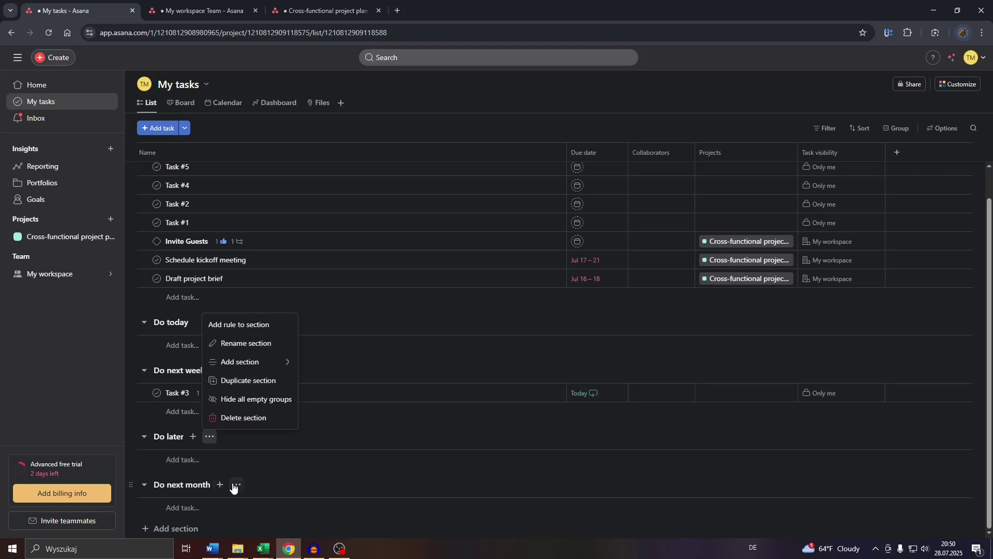
pyautogui.click(232, 486)
pyautogui.click(271, 468)
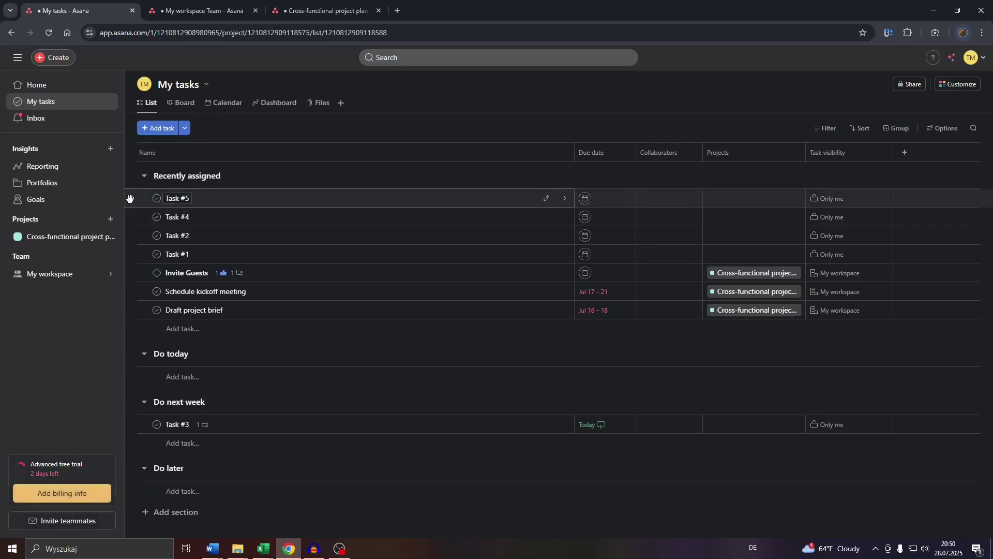
# - Move Task #2 from Recently assigned into the Do next week section, below Task #3
pyautogui.click(130, 238)
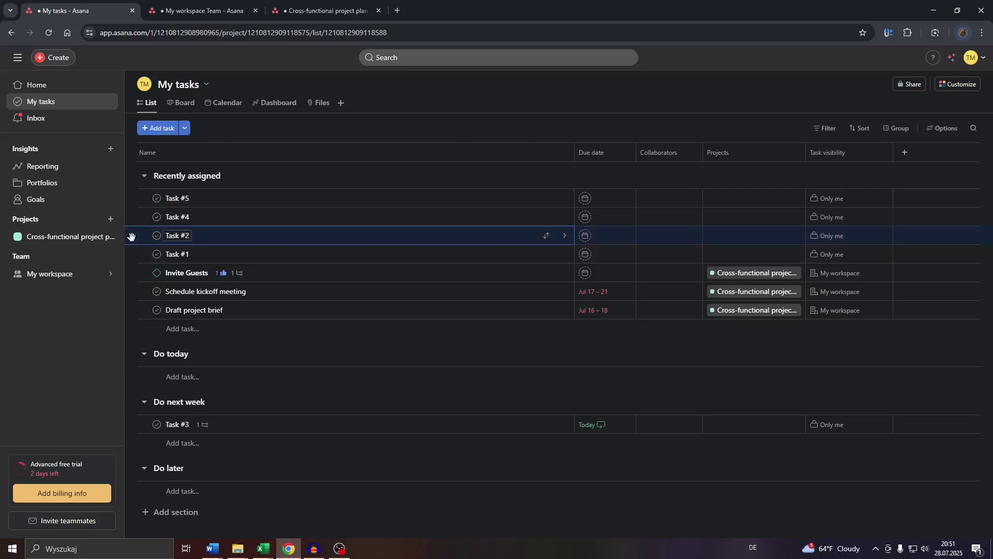
pyautogui.moveTo(131, 237); pyautogui.dragTo(154, 431)
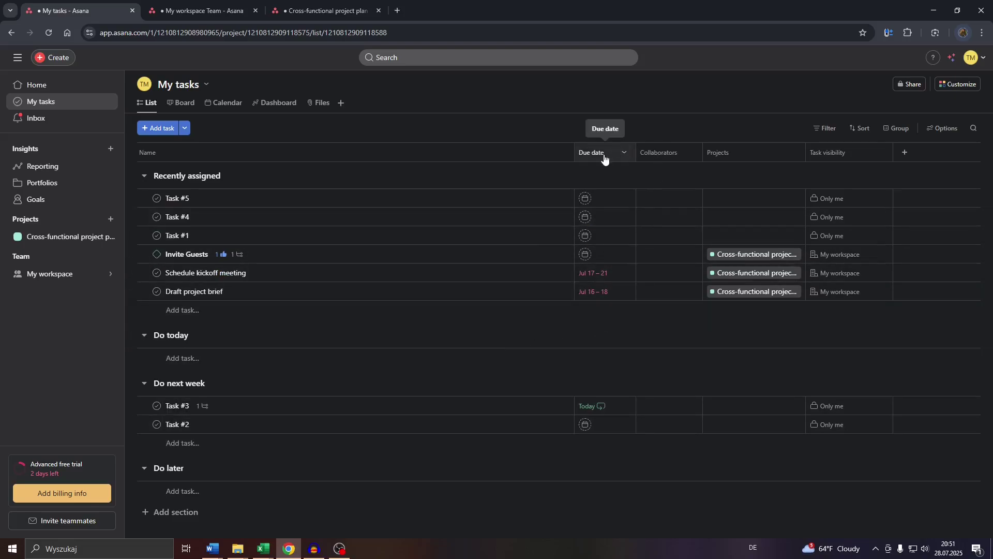
# - Examine the filter and sort options for the task list without applying any
pyautogui.click(826, 129)
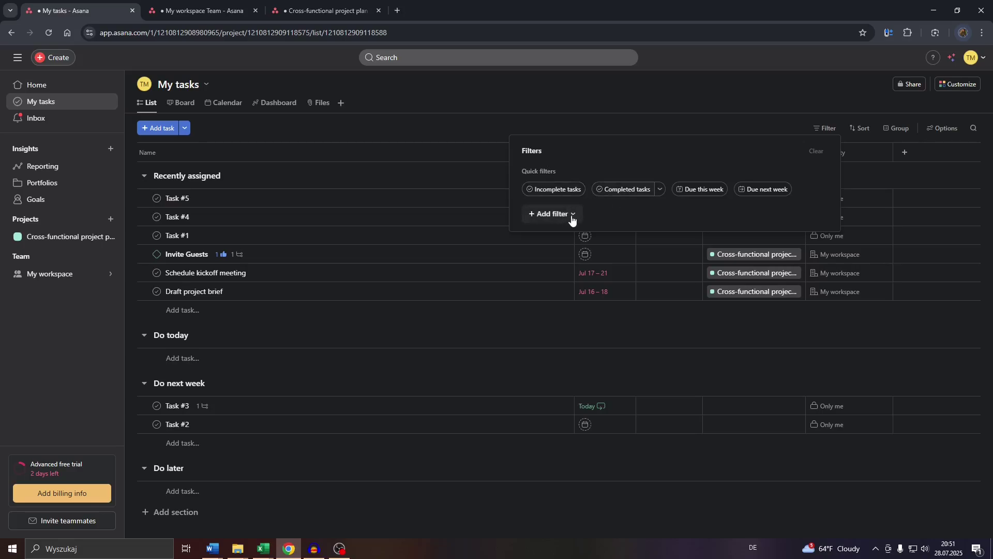
pyautogui.click(675, 107)
pyautogui.click(856, 128)
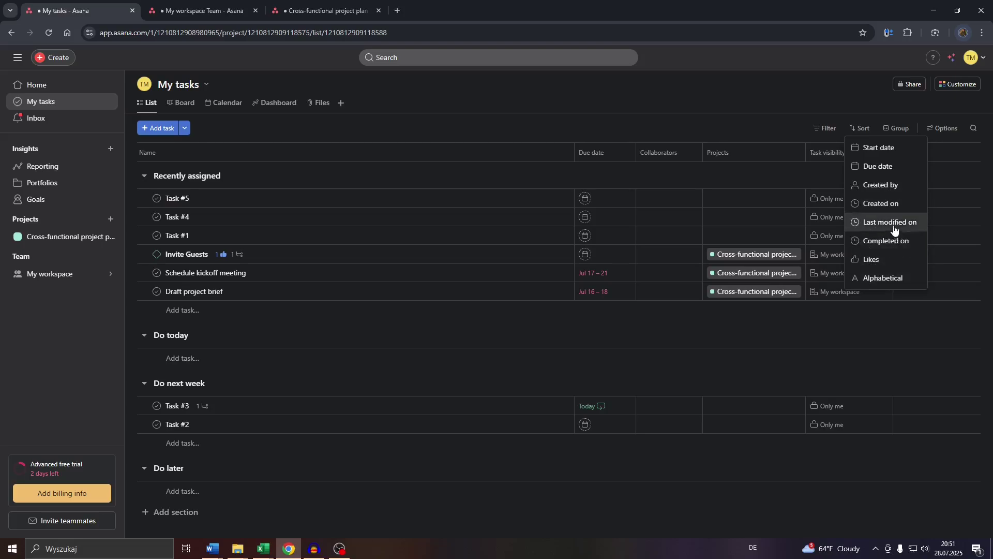
pyautogui.click(817, 83)
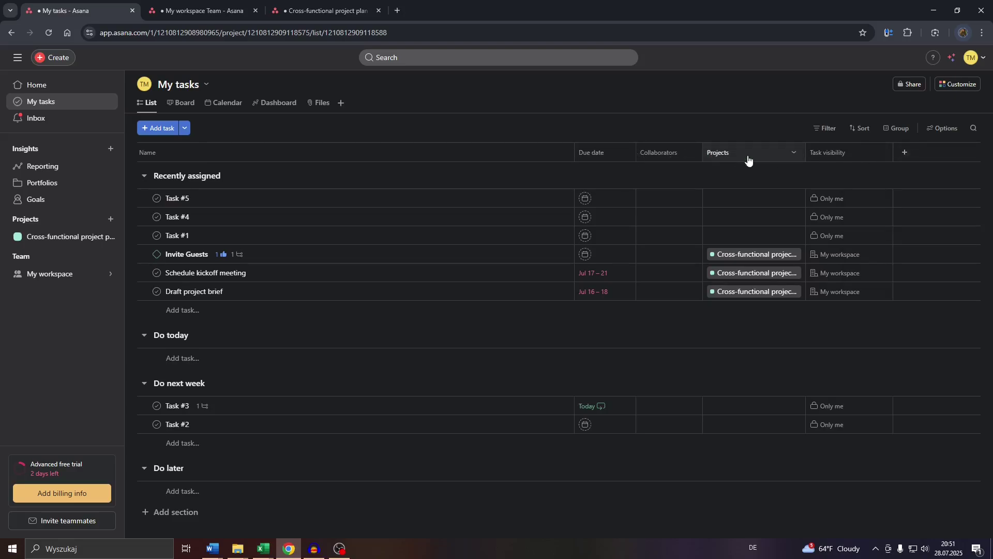
# - Examine the full list of field types for a new column named "P" and close it without adding one
pyautogui.click(907, 155)
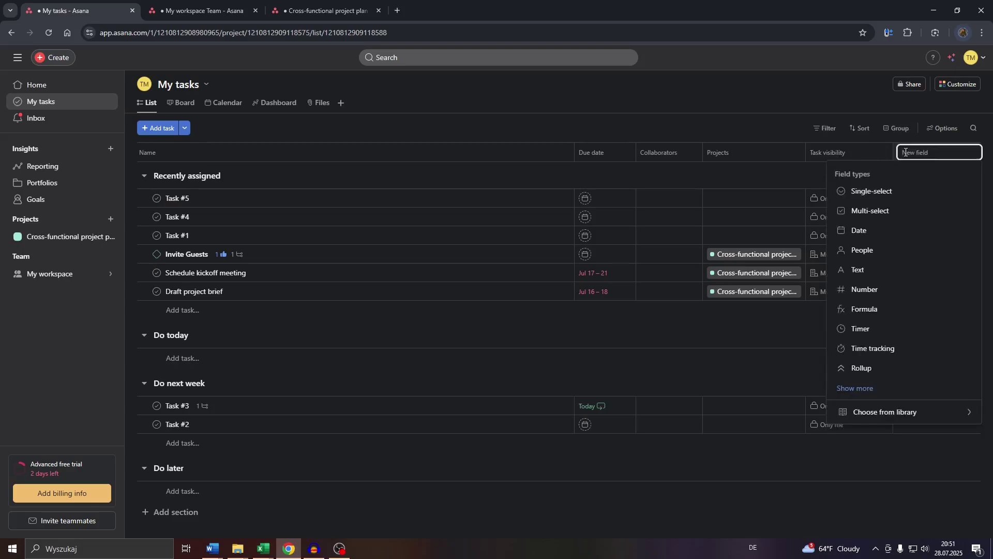
pyautogui.write('P')
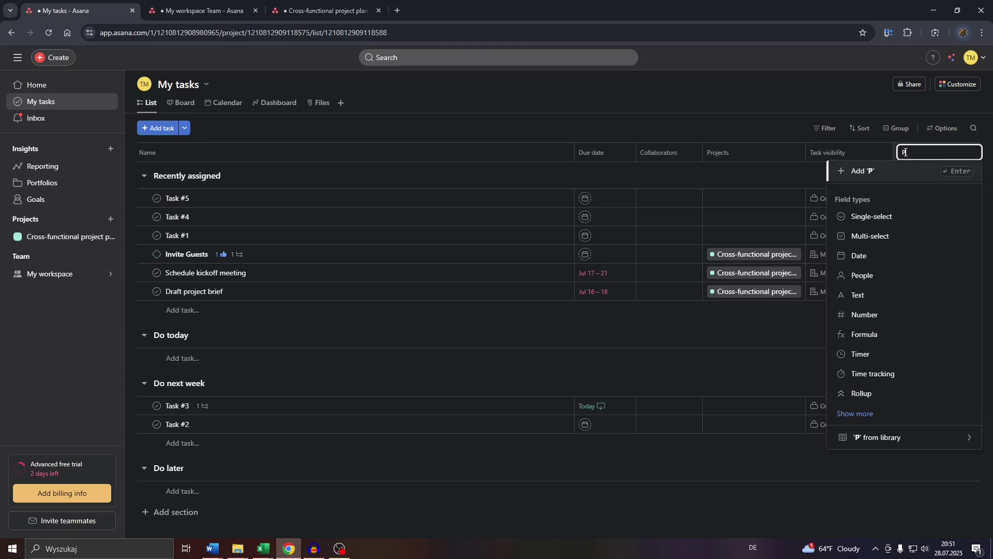
pyautogui.click(855, 413)
pyautogui.scroll(-3, 878, 375)
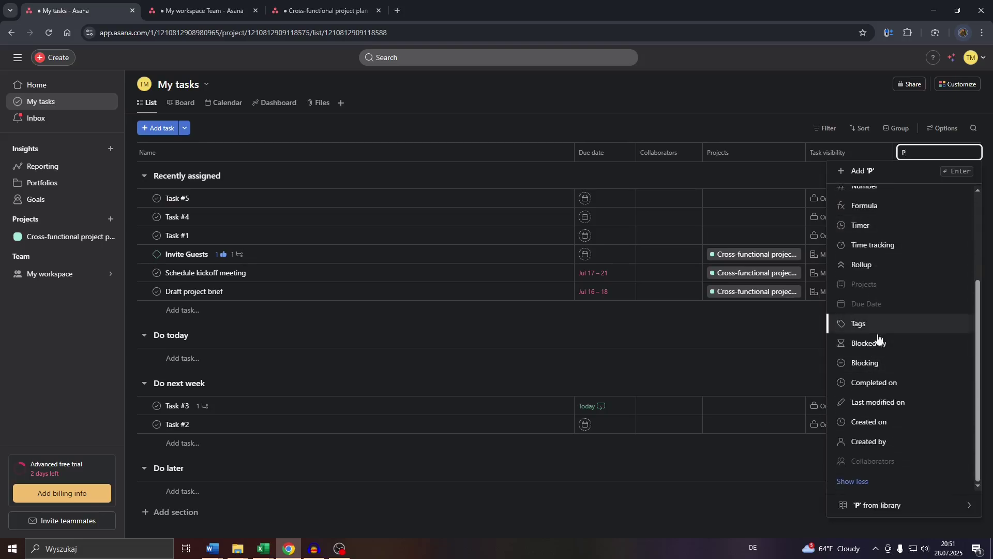
pyautogui.click(758, 102)
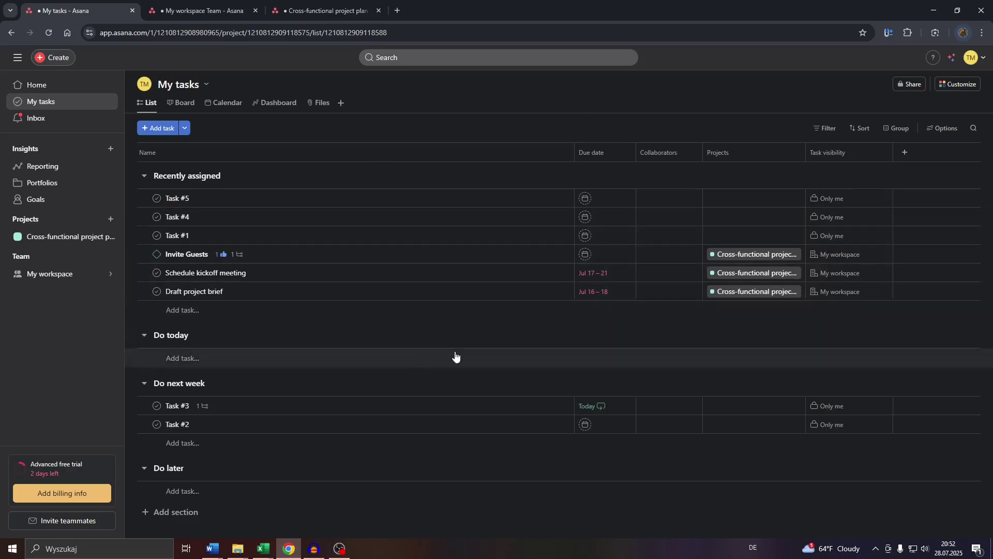